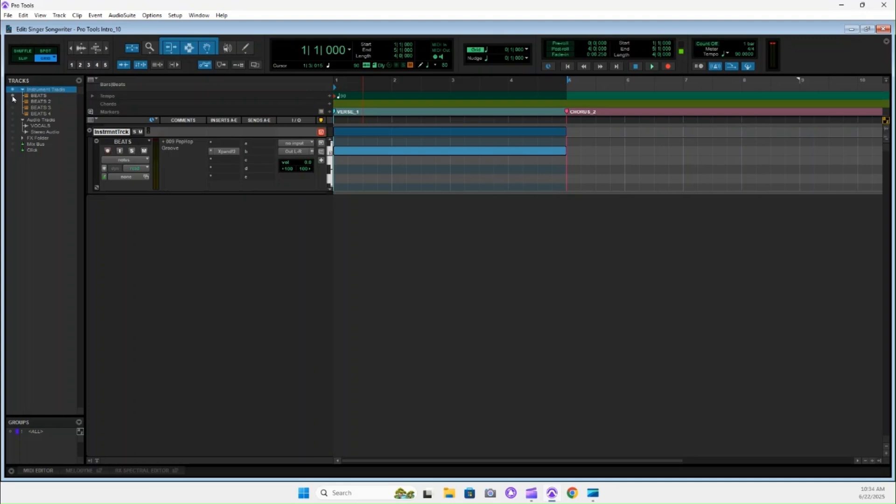
{"action": "left_click", "coordinate": [13, 96]}
{"action": "left_click", "coordinate": [13, 97]}
{"action": "left_click", "coordinate": [60, 17]}
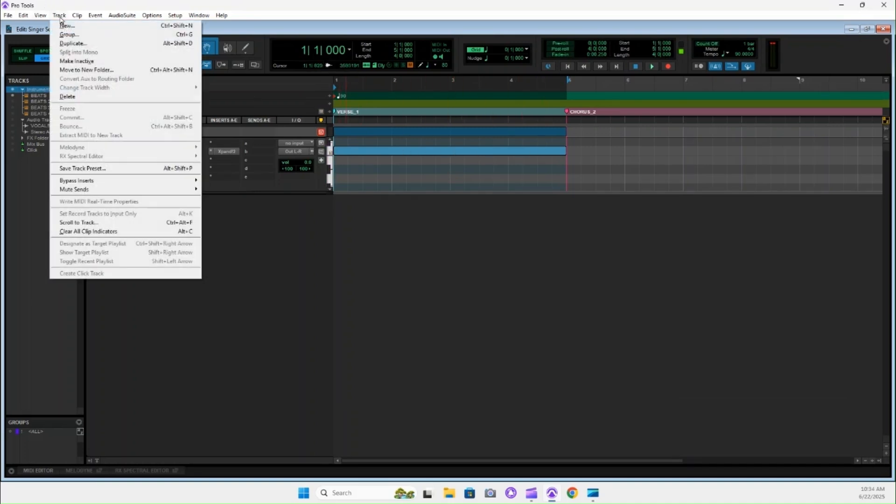
{"action": "left_click", "coordinate": [84, 28]}
{"action": "left_click", "coordinate": [383, 267]}
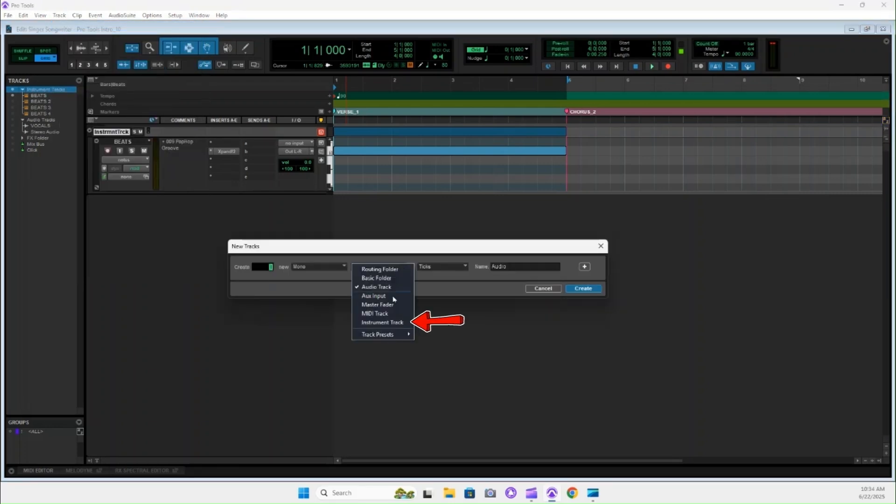
{"action": "left_click", "coordinate": [390, 322]}
{"action": "double_click", "coordinate": [506, 266]}
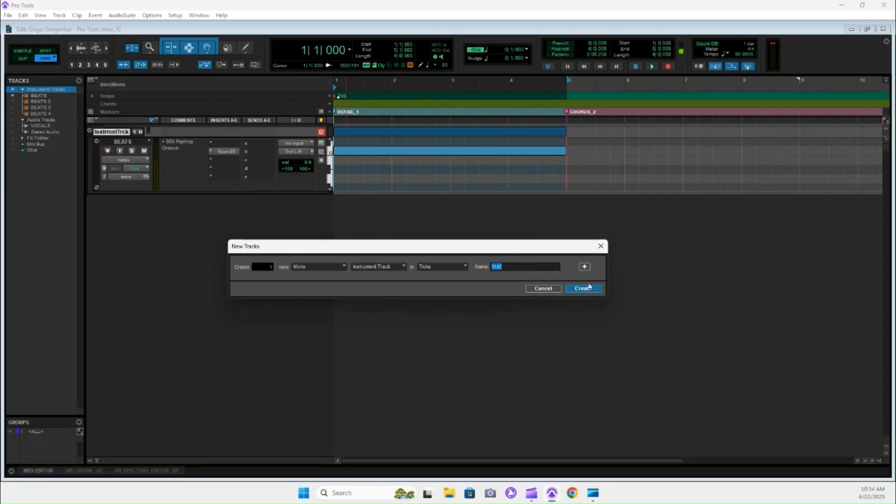
{"action": "left_click", "coordinate": [550, 289]}
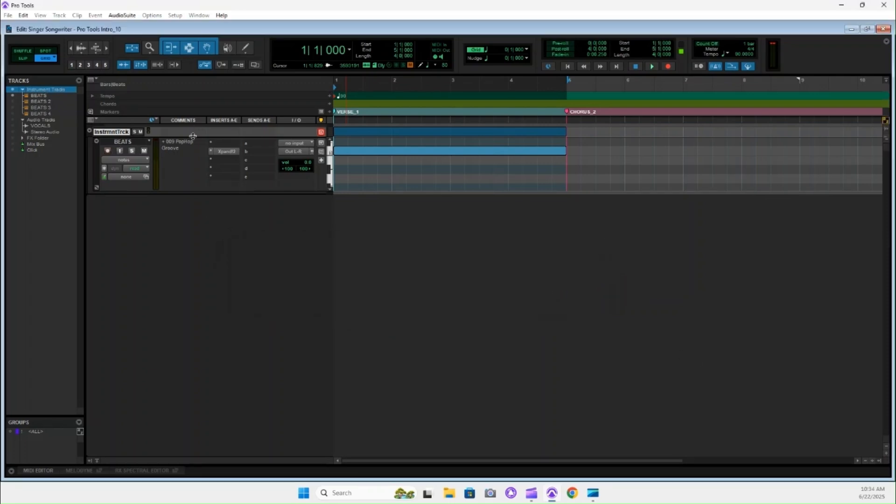
- Select the BEATS track and its Verse 1 clip from bar 1 to bar 5, and open its Xpand!2 instrument
{"action": "left_click", "coordinate": [230, 154]}
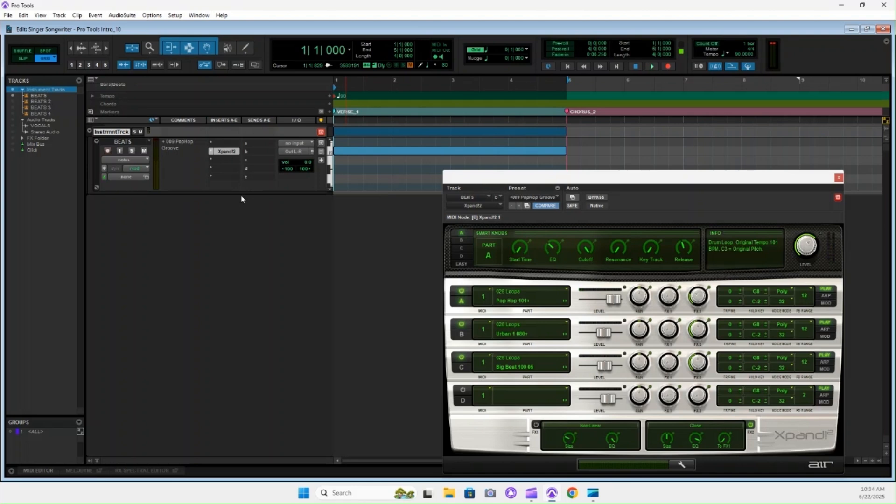
{"action": "left_click", "coordinate": [839, 177]}
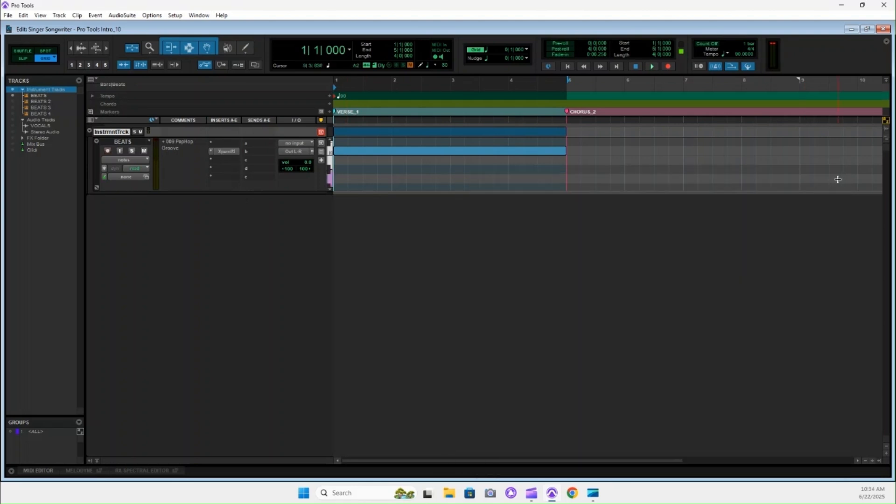
{"action": "left_click", "coordinate": [113, 143]}
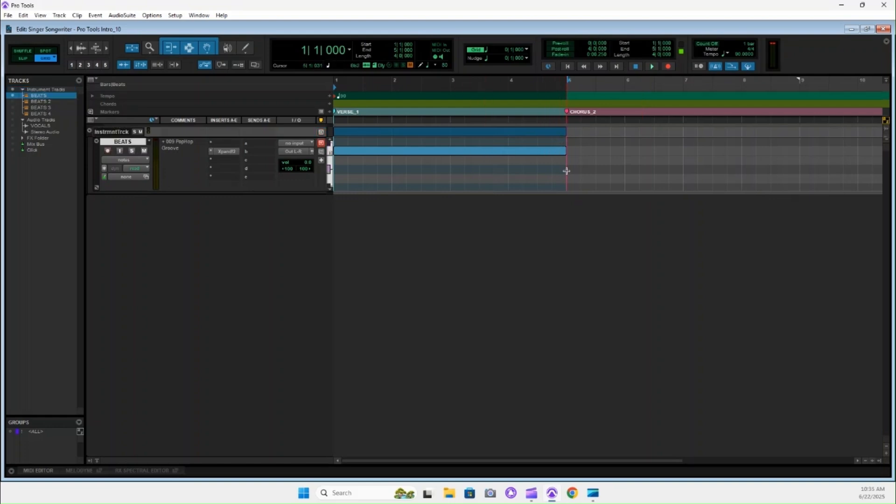
{"action": "left_click_drag", "start_coordinate": [566, 121], "coordinate": [334, 135]}
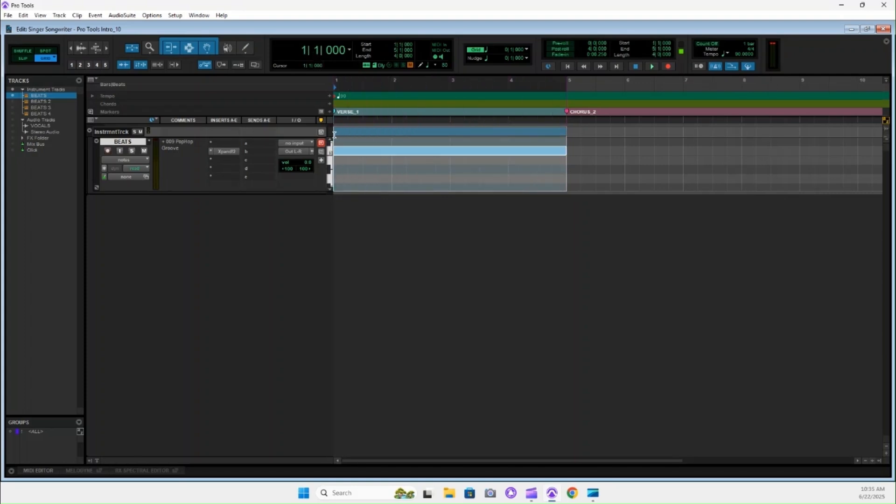
{"action": "left_click", "coordinate": [227, 151]}
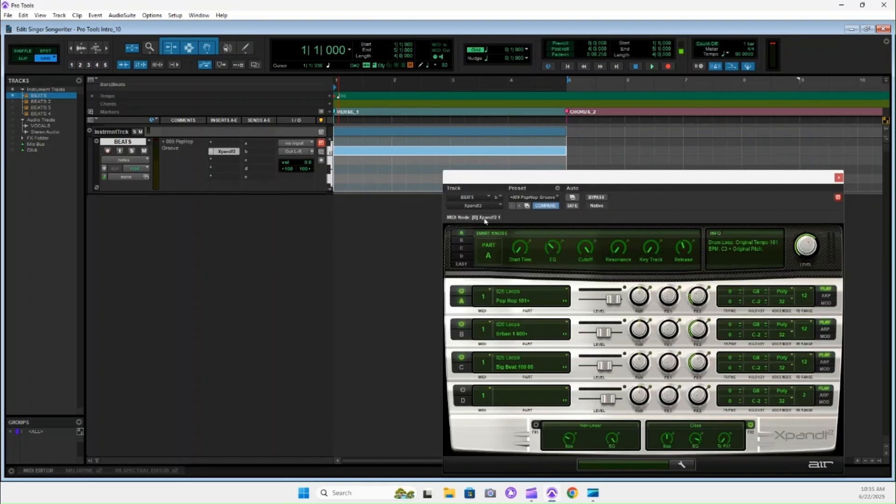
{"action": "left_click_drag", "start_coordinate": [573, 186], "coordinate": [523, 193]}
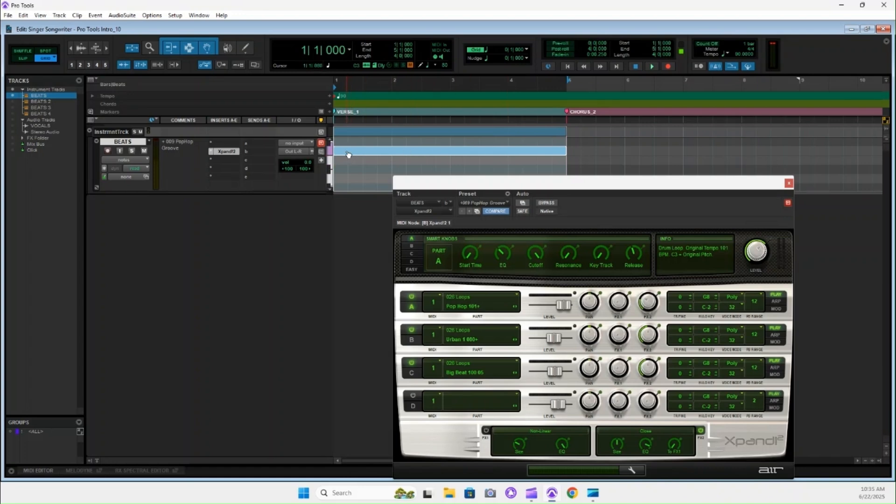
- Solo the BEATS track and load the +009 PopHop Groove preset from the 28 Loops category in Xpand!2
{"action": "left_click", "coordinate": [132, 154]}
{"action": "left_click", "coordinate": [131, 150]}
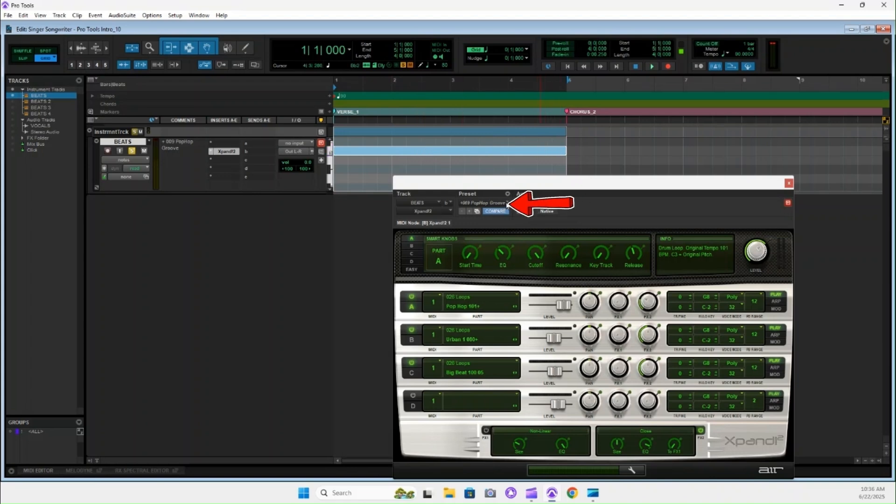
{"action": "left_click", "coordinate": [507, 205]}
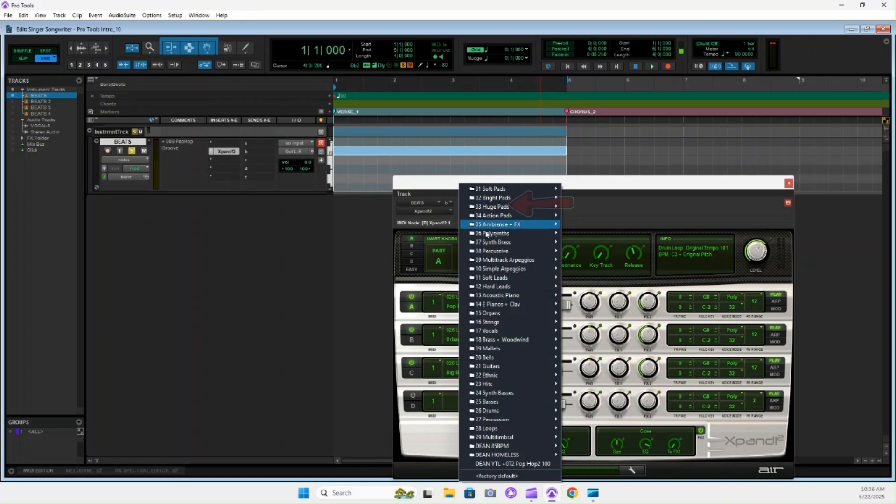
{"action": "mouse_move", "coordinate": [477, 429]}
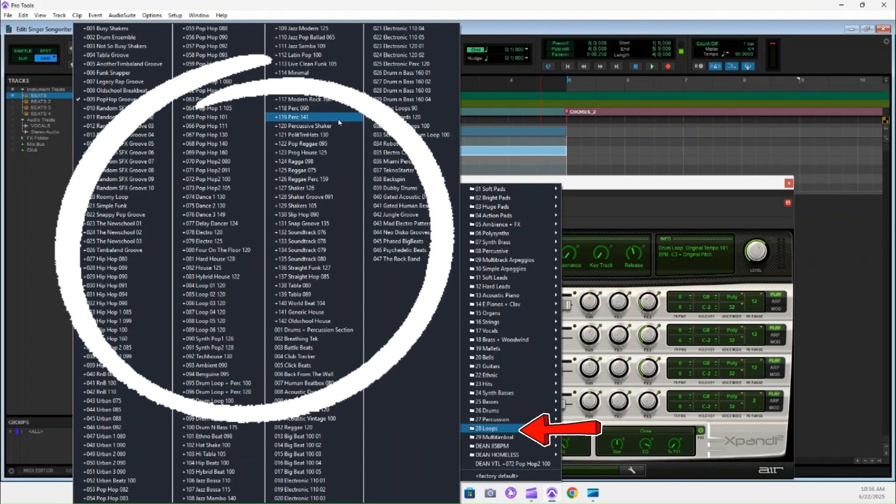
{"action": "left_click", "coordinate": [127, 101]}
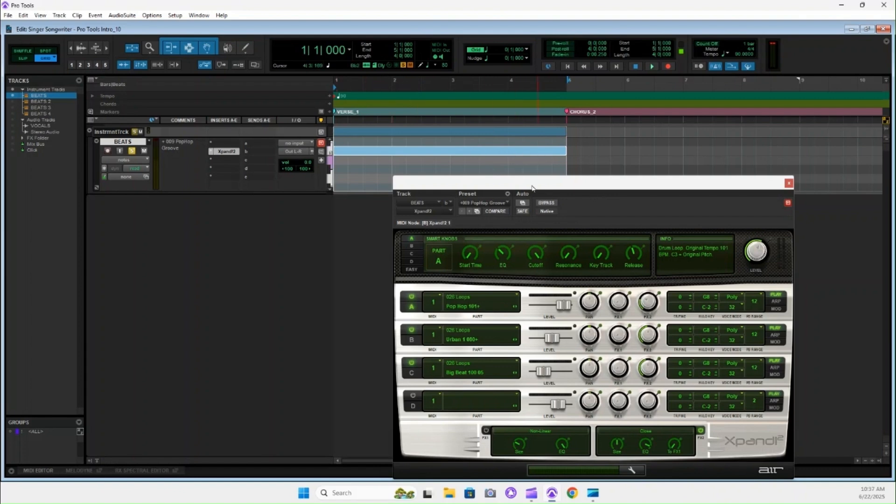
- Audition the loops in Xpand!2 parts A, B and C over Verse 1 by switching parts off and back on
{"action": "left_click", "coordinate": [413, 364]}
{"action": "left_click", "coordinate": [414, 331]}
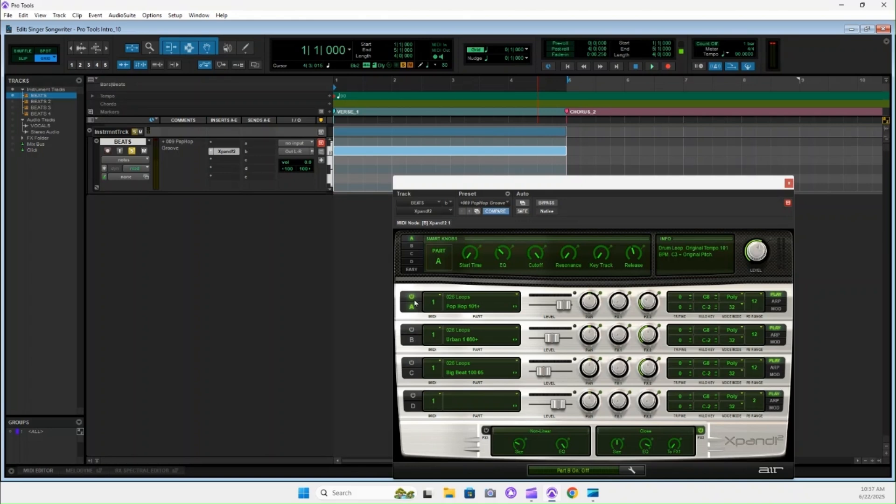
{"action": "left_click", "coordinate": [413, 301]}
{"action": "left_click", "coordinate": [413, 301]}
{"action": "left_click_drag", "start_coordinate": [567, 130], "coordinate": [335, 135]}
{"action": "left_click", "coordinate": [411, 362]}
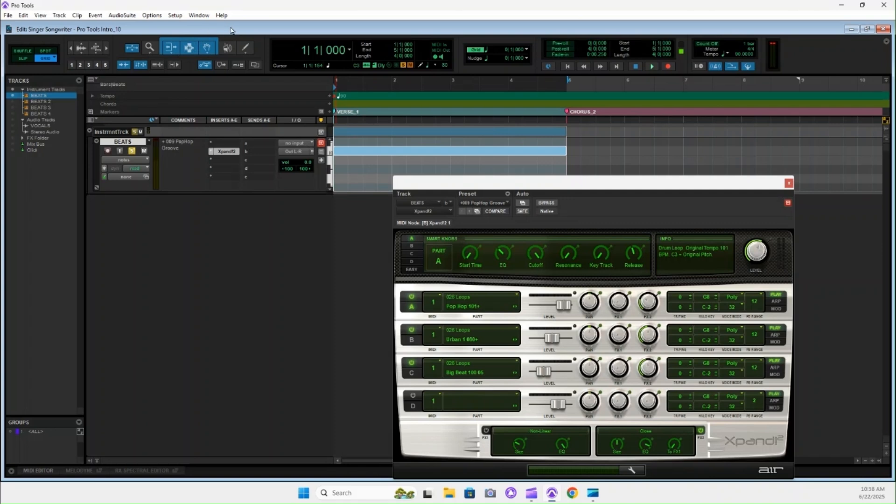
- Switch the timeline grid off and back on, and move the Xpand!2 window clear of the BEATS track
{"action": "left_click", "coordinate": [476, 50]}
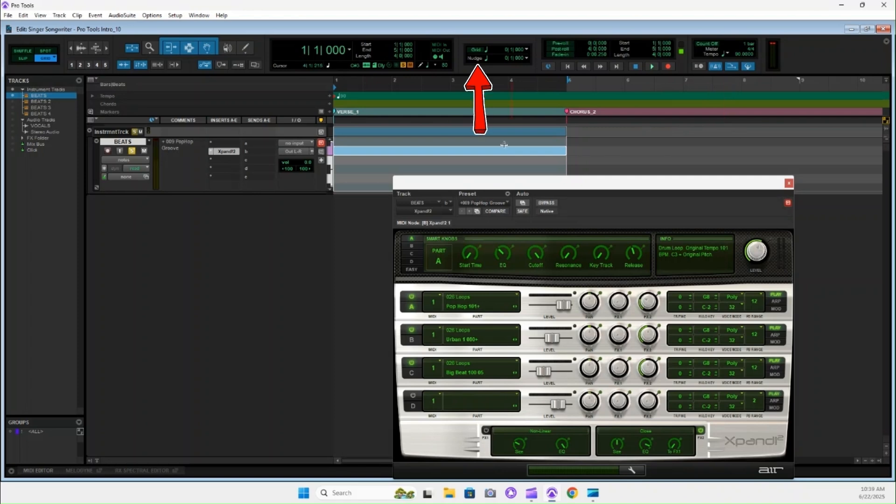
{"action": "left_click", "coordinate": [474, 50]}
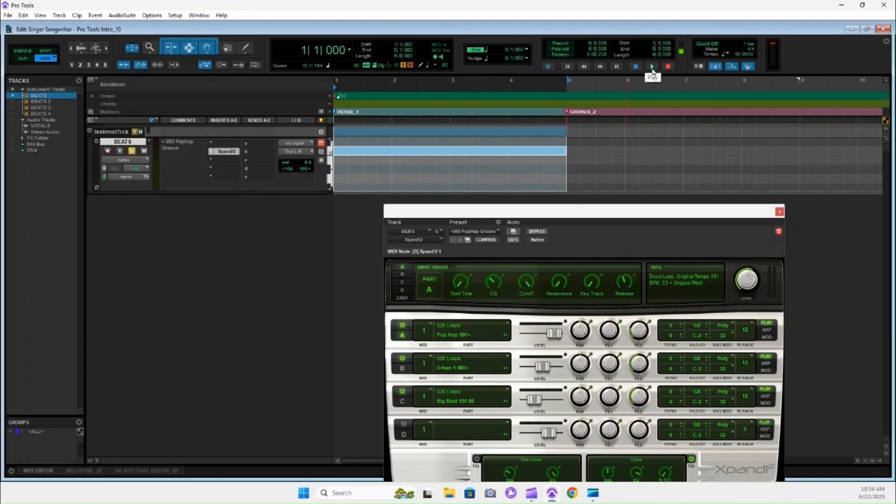
{"action": "left_click_drag", "start_coordinate": [602, 211], "coordinate": [562, 290]}
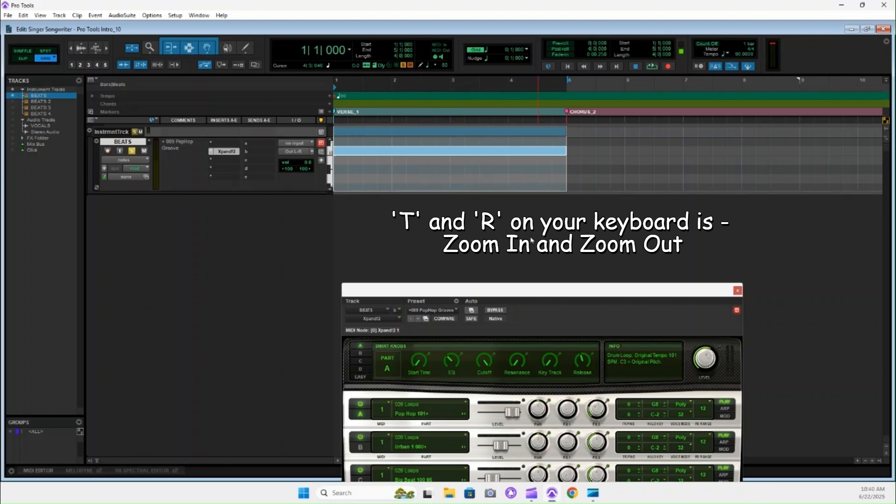
- Examine the Verse 1 BEATS clip on the timeline at wider and closer horizontal zoom levels
{"action": "key", "text": "t"}
{"action": "key", "text": "r"}
{"action": "key", "text": "r"}
{"action": "key", "text": "r"}
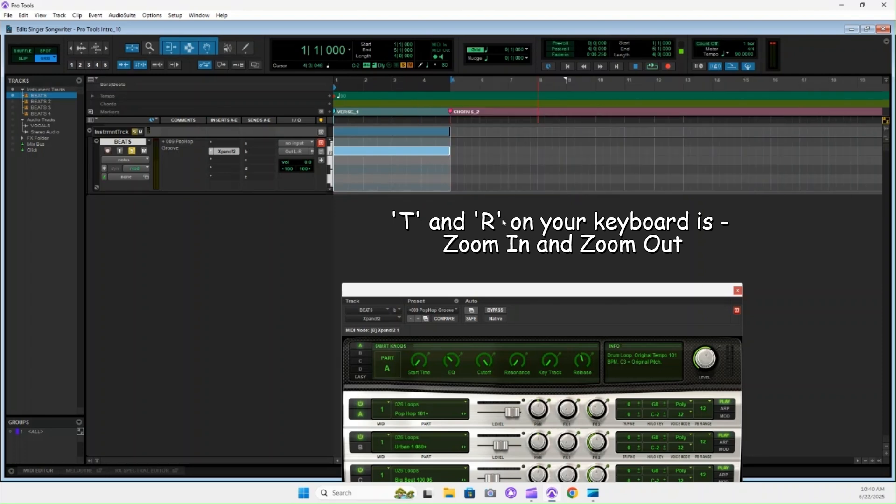
{"action": "key", "text": "t"}
{"action": "key", "text": "t"}
{"action": "key", "text": "t"}
{"action": "key", "text": "r"}
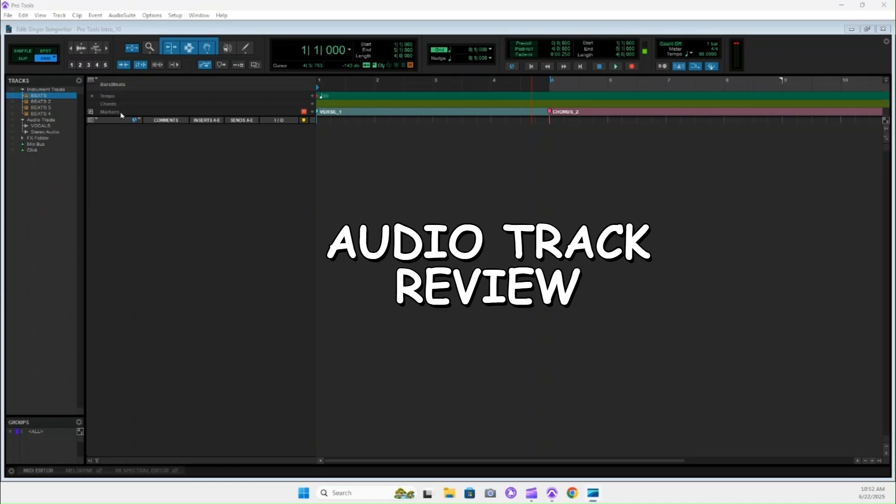
- Show the VOCALS track in the Audio Tracks folder and select its Verse 1 clips from bar 1 to bar 5
{"action": "left_click", "coordinate": [15, 120]}
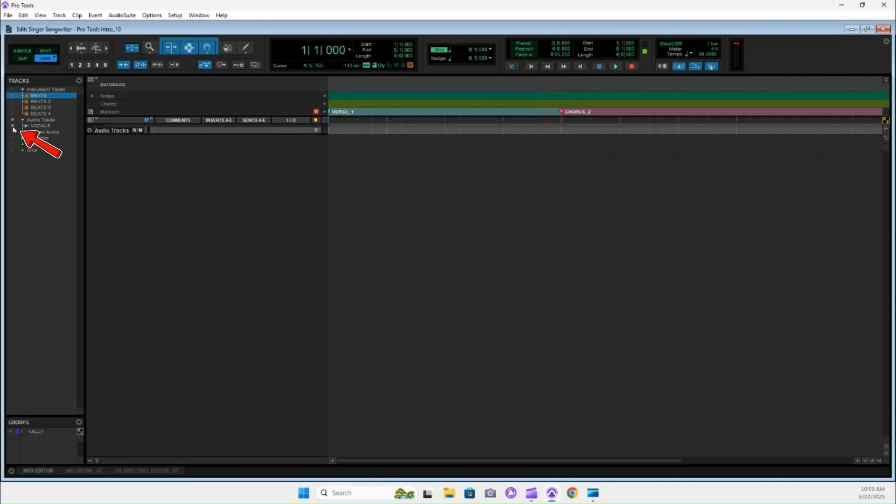
{"action": "left_click", "coordinate": [12, 125]}
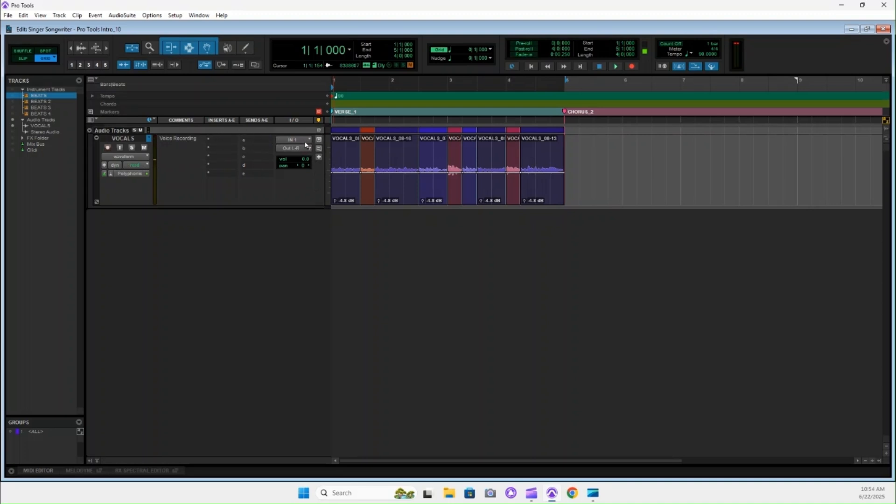
{"action": "left_click", "coordinate": [124, 139]}
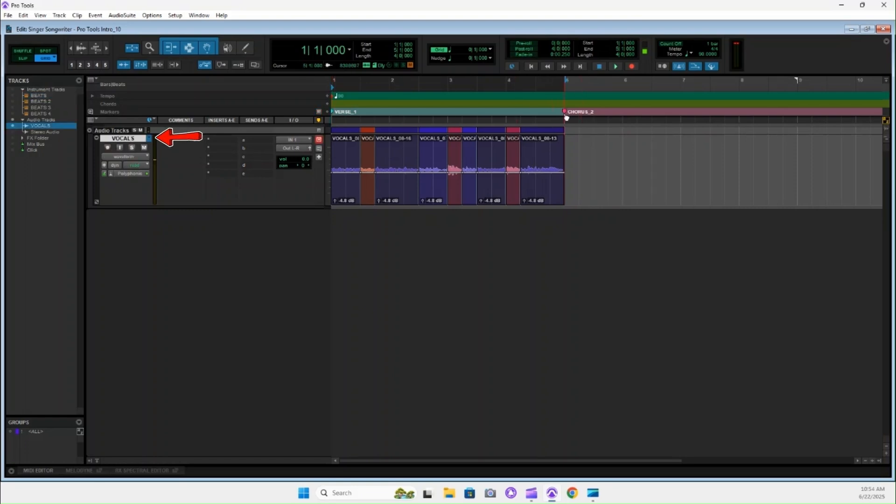
{"action": "left_click_drag", "start_coordinate": [566, 122], "coordinate": [330, 148]}
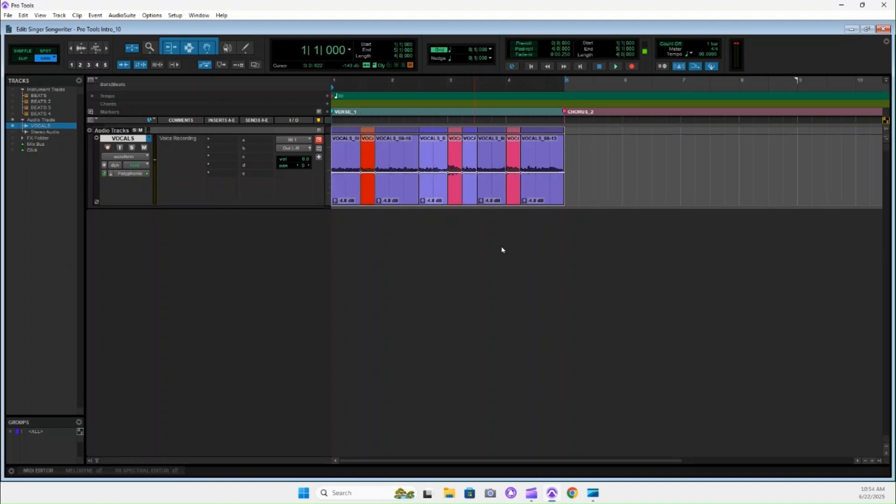
- Turn off MIDI Merge and arm the transport for recording, toggling the VOCALS track's record enable on and off beforehand
{"action": "left_click", "coordinate": [695, 67]}
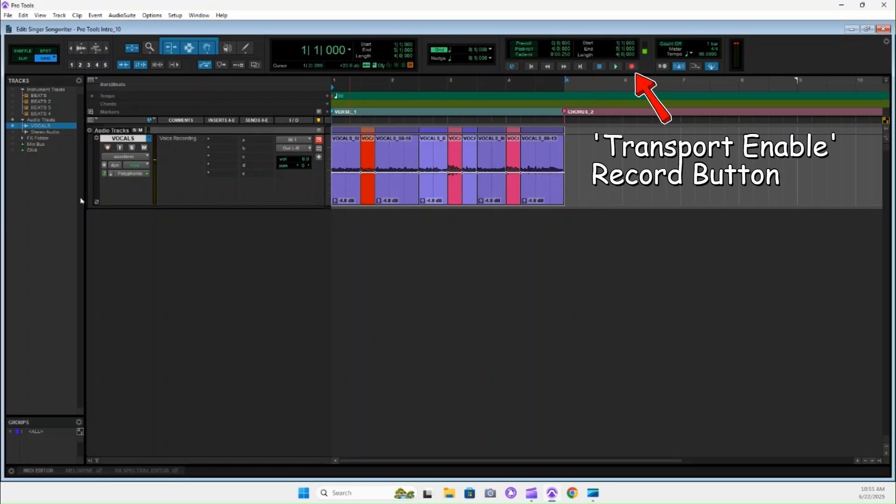
{"action": "left_click", "coordinate": [108, 148]}
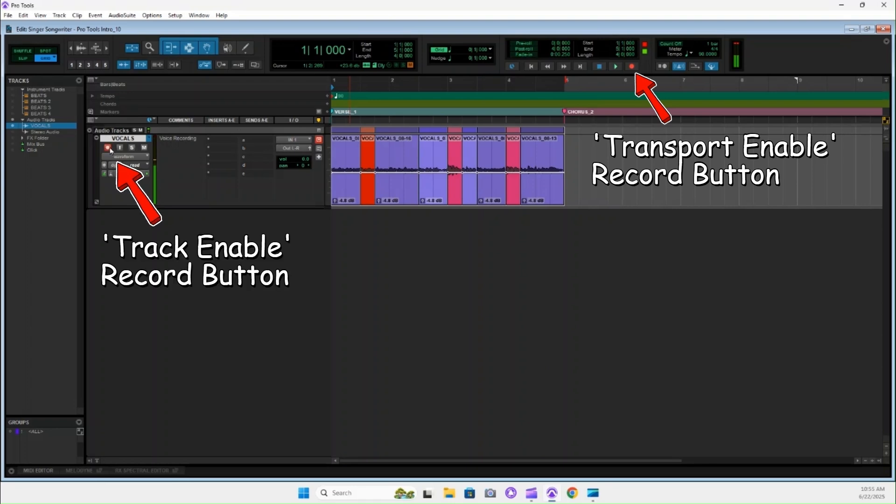
{"action": "left_click", "coordinate": [109, 148]}
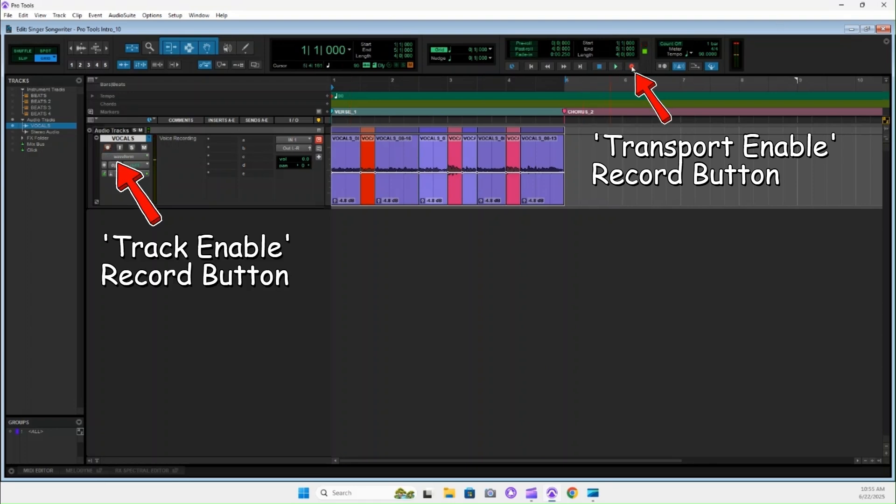
{"action": "left_click", "coordinate": [631, 68]}
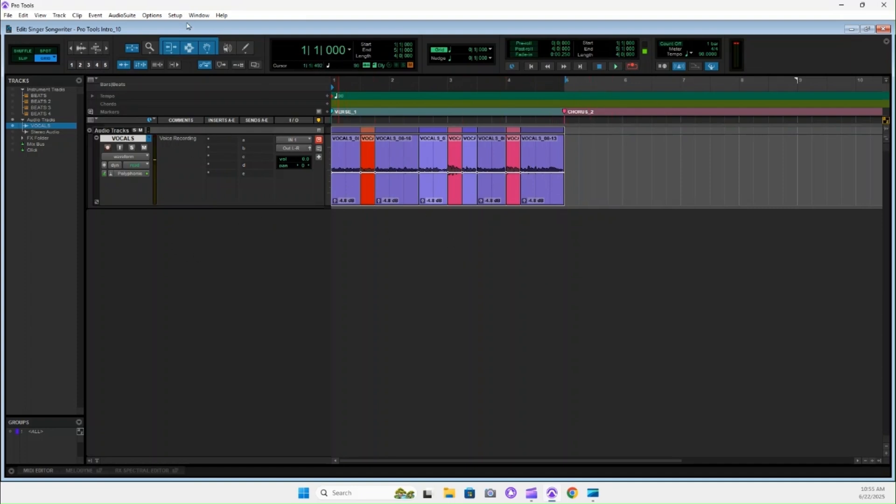
- Review the transport and record options in the Operation preferences without changing them
{"action": "left_click", "coordinate": [175, 16]}
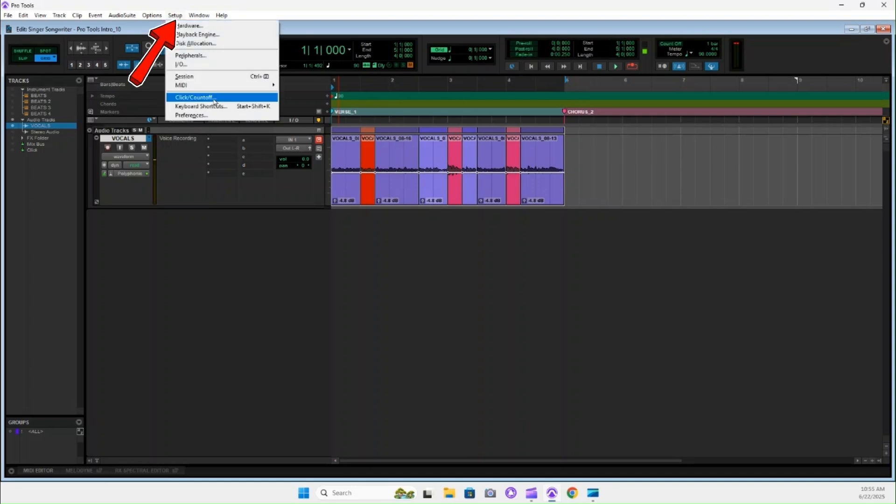
{"action": "left_click", "coordinate": [196, 115]}
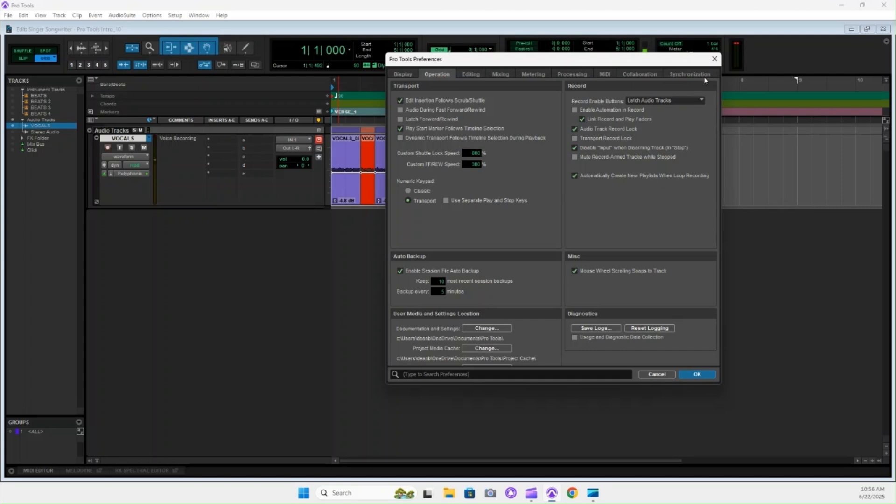
{"action": "left_click", "coordinate": [715, 59]}
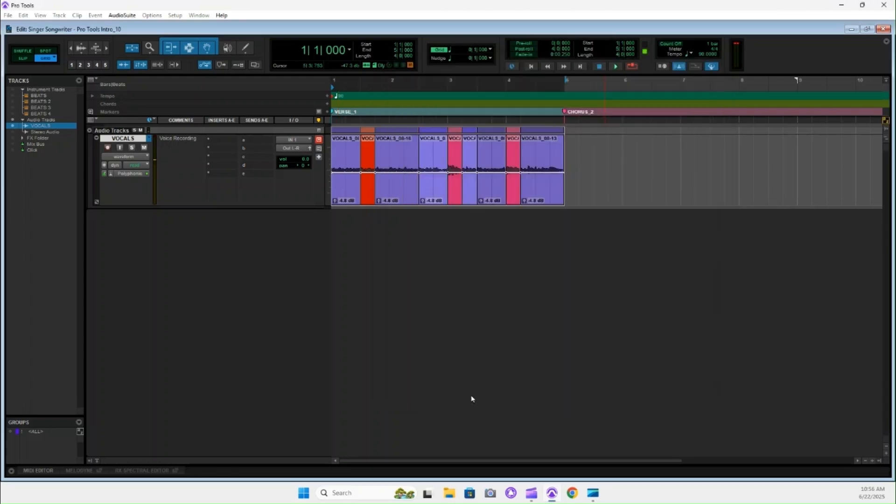
- Set the click to sound only during countoff and place the edit cursor at the start of Verse 1, bar 1
{"action": "double_click", "coordinate": [677, 70]}
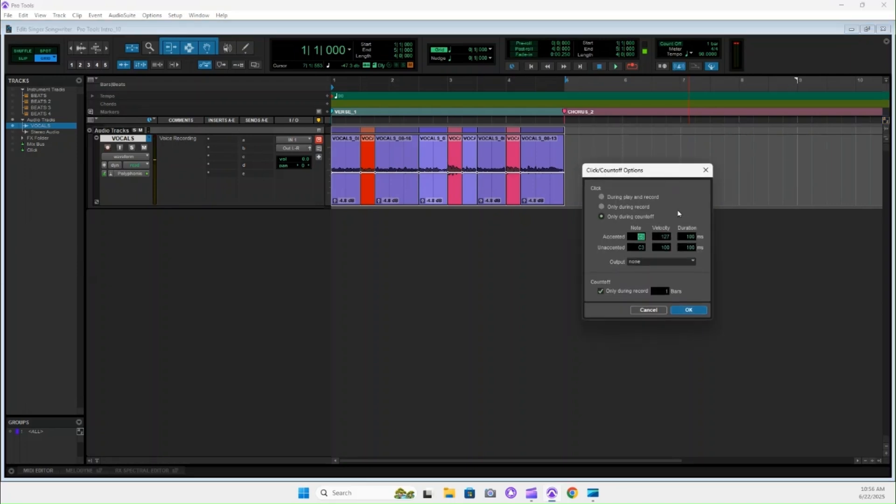
{"action": "left_click", "coordinate": [602, 216]}
{"action": "left_click", "coordinate": [690, 311]}
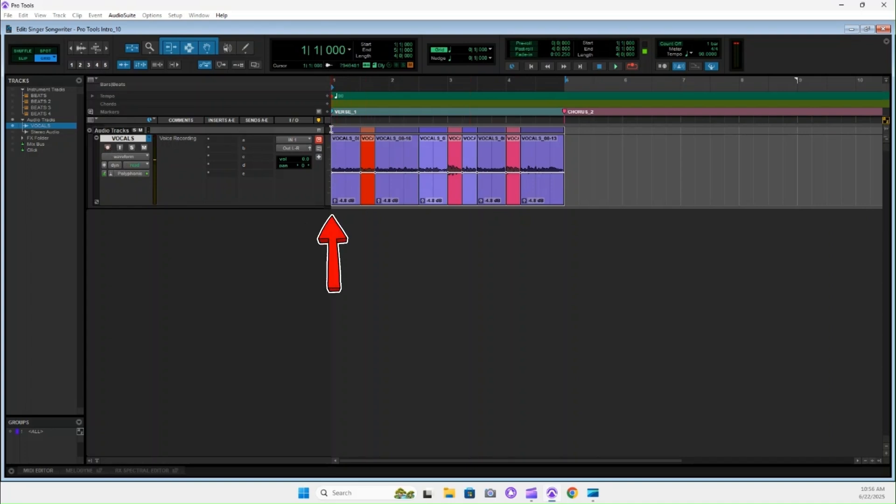
{"action": "left_click", "coordinate": [332, 129]}
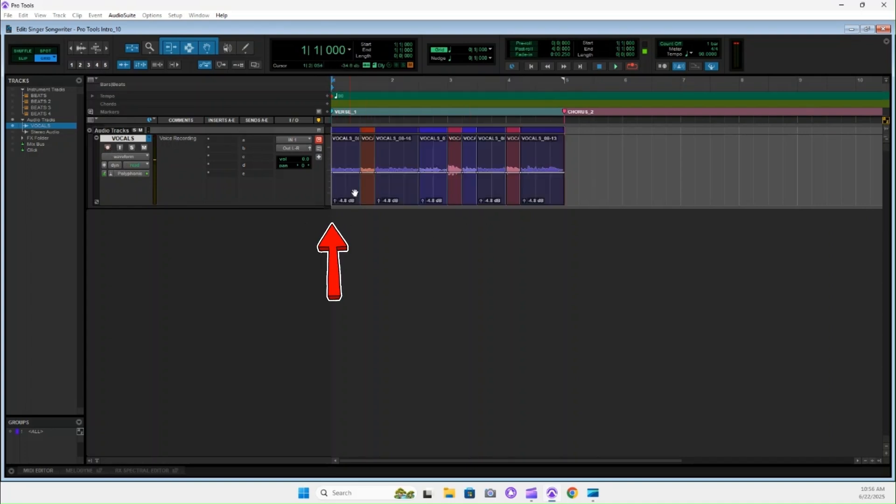
- Select the Verse 1 clips on the VOCALS track from bar 1 to bar 5 and turn on Count Off
{"action": "left_click_drag", "start_coordinate": [564, 128], "coordinate": [327, 163]}
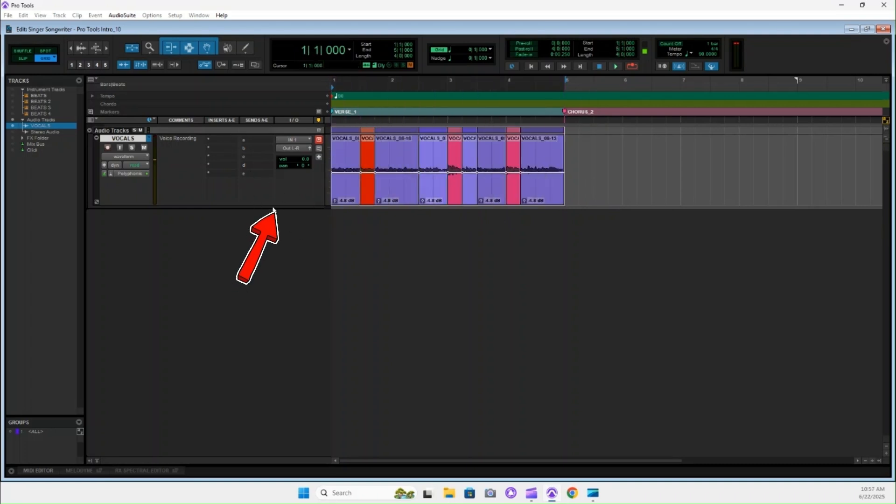
{"action": "left_click", "coordinate": [677, 45]}
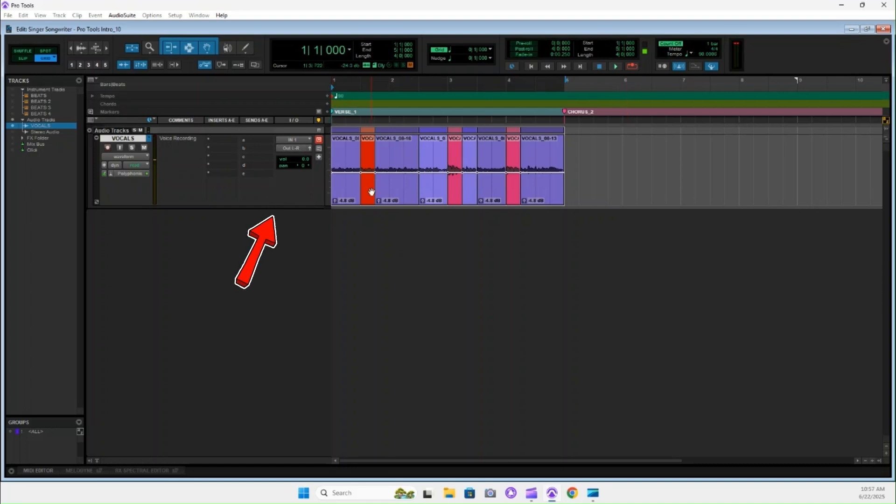
- Show and solo the Click track, then record a pass on the record-enabled VOCALS track from bar 1 and stop the transport
{"action": "left_click", "coordinate": [13, 151]}
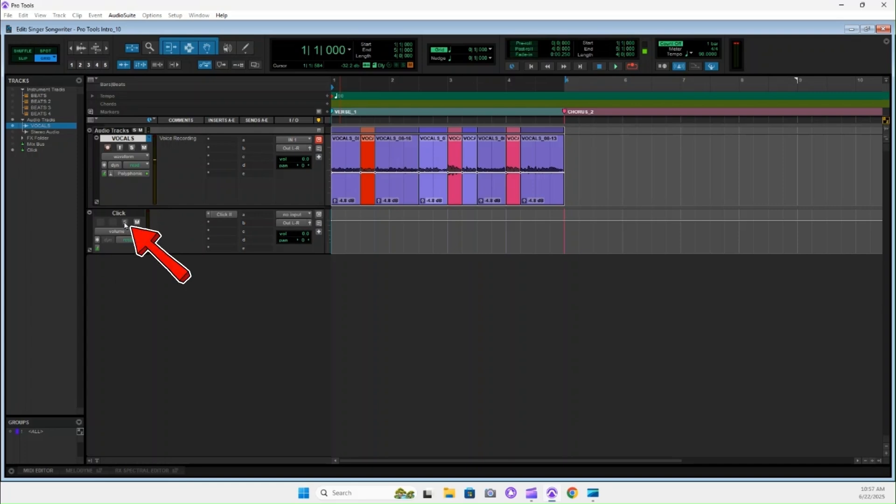
{"action": "left_click", "coordinate": [124, 223]}
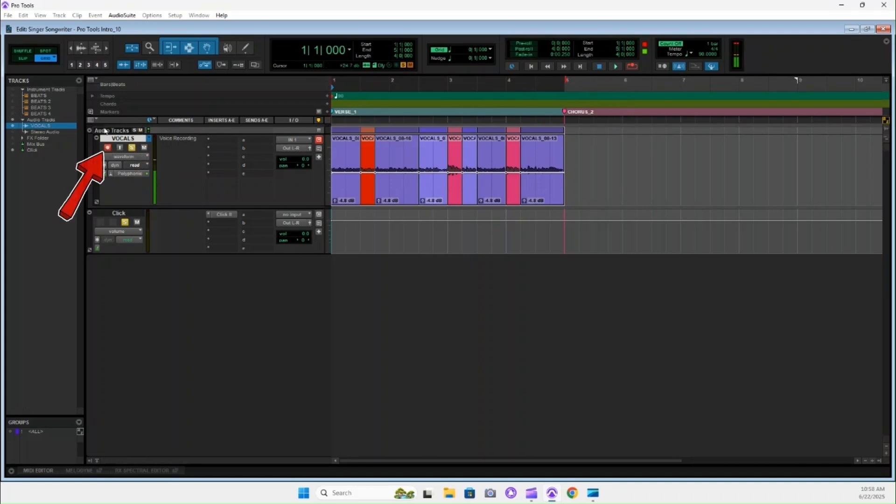
{"action": "left_click", "coordinate": [632, 66]}
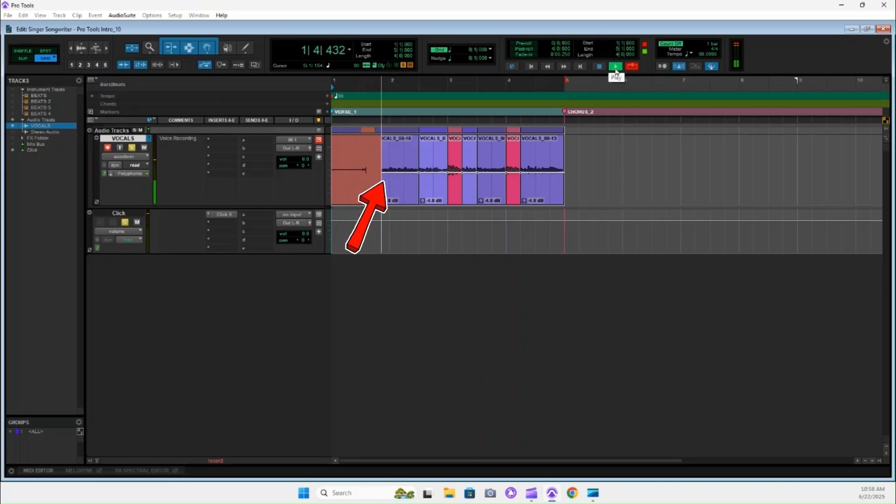
{"action": "left_click", "coordinate": [600, 68]}
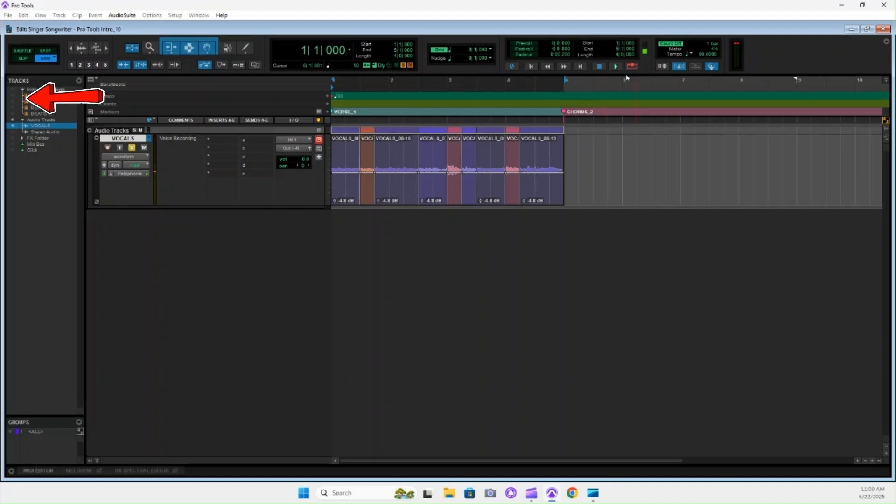
- Show the VOCALS track's playlists and copy beat 3 of bar 1 from VOCALS.01 into the main playlist
{"action": "left_click", "coordinate": [146, 158]}
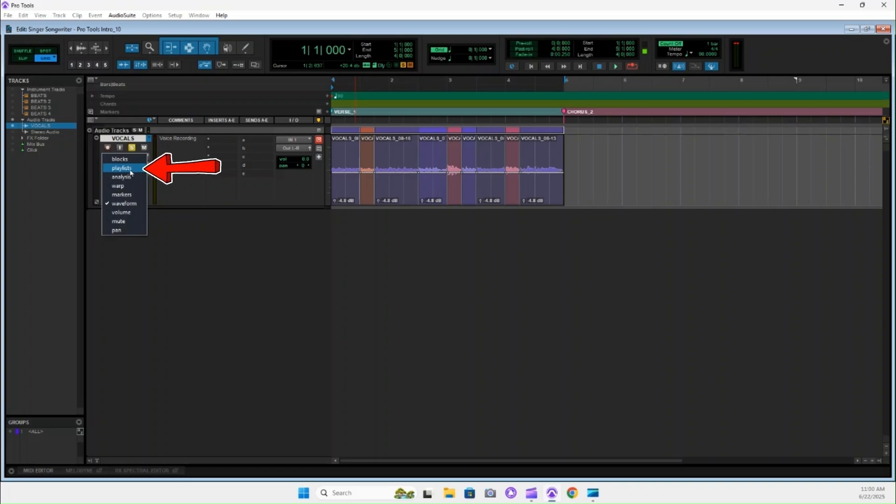
{"action": "left_click", "coordinate": [130, 170]}
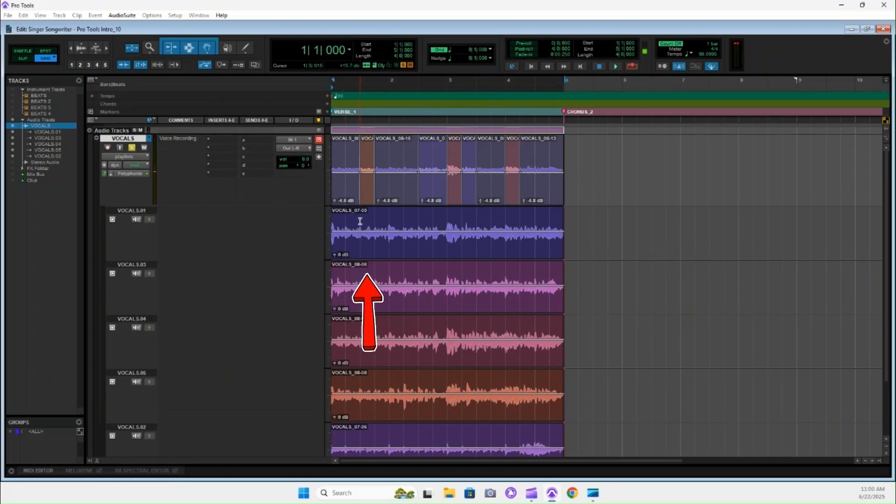
{"action": "left_click_drag", "start_coordinate": [360, 221], "coordinate": [376, 226]}
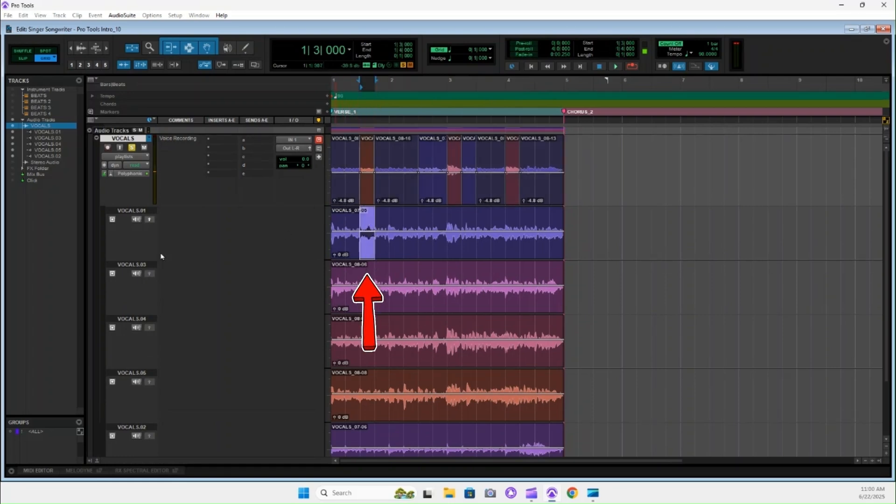
{"action": "left_click", "coordinate": [150, 220]}
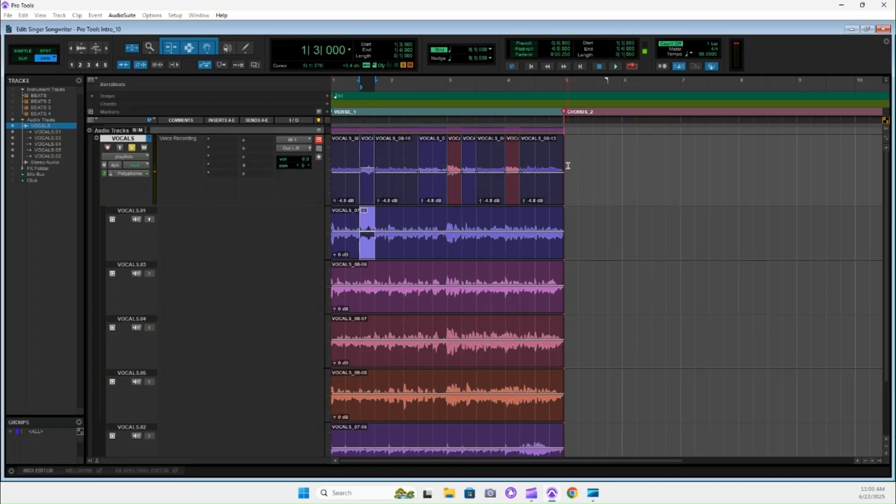
- Select the comped VOCALS clips from bar 1 to bar 5 and return the track to waveform view
{"action": "left_click_drag", "start_coordinate": [568, 165], "coordinate": [290, 202]}
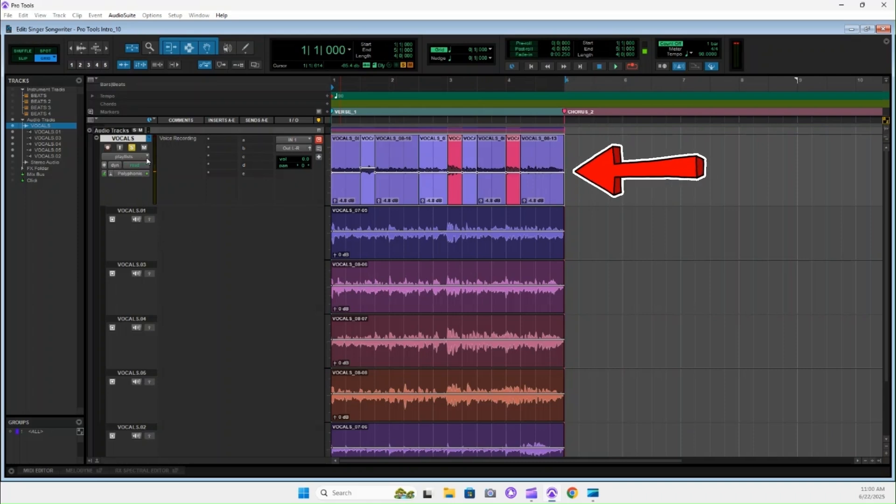
{"action": "left_click", "coordinate": [147, 161]}
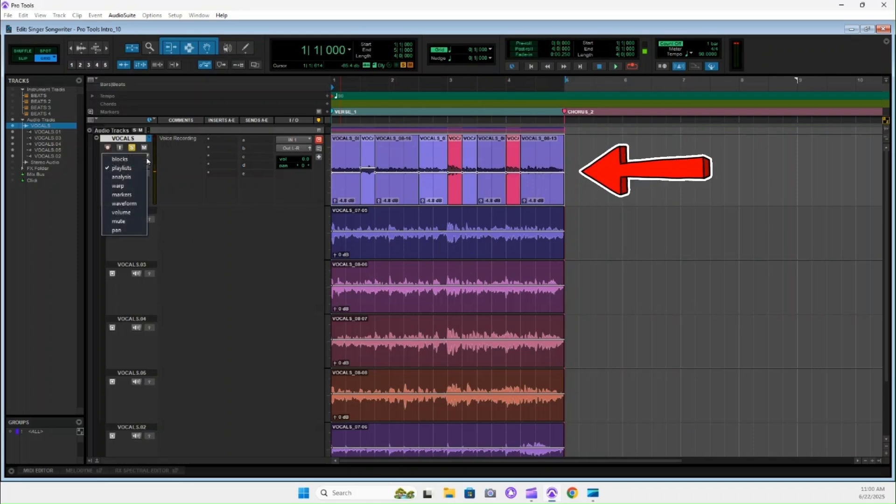
{"action": "left_click", "coordinate": [129, 206]}
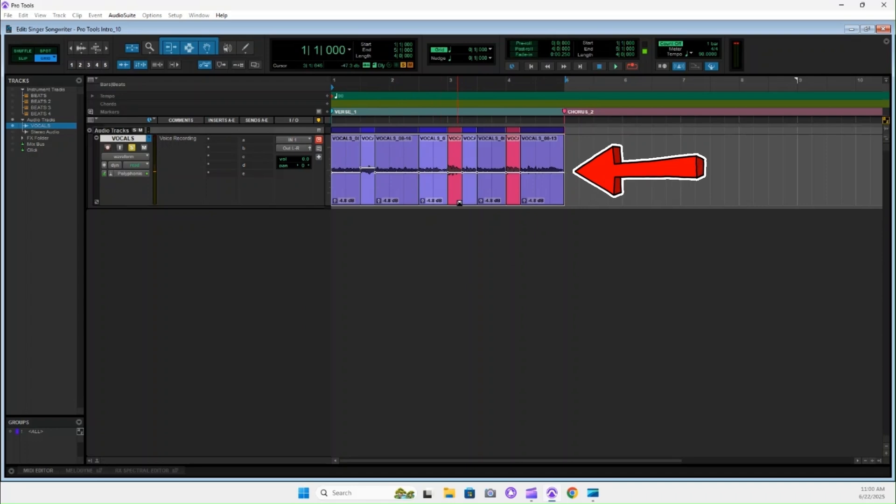
- Show the BEATS track in the instrument folder and play Verse 1 with VOCALS from bar 1
{"action": "left_click", "coordinate": [16, 89]}
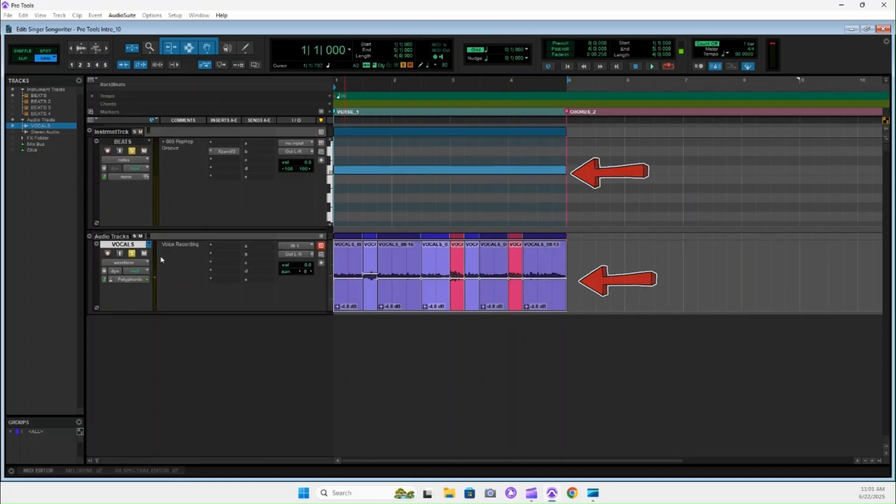
{"action": "key", "text": "space"}
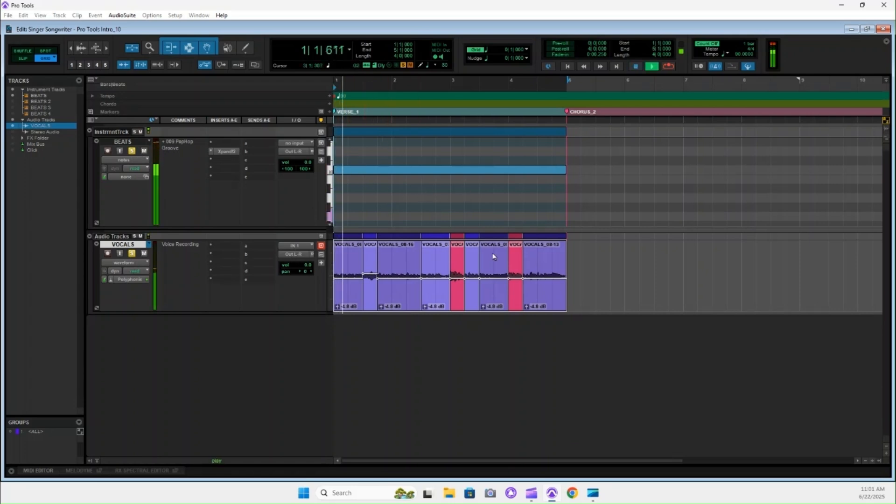